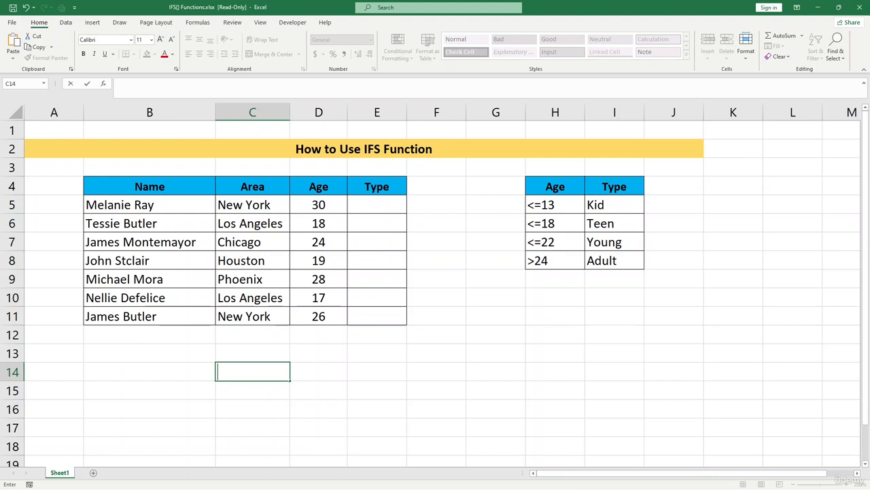
{"action": "left_click", "coordinate": [377, 205]}
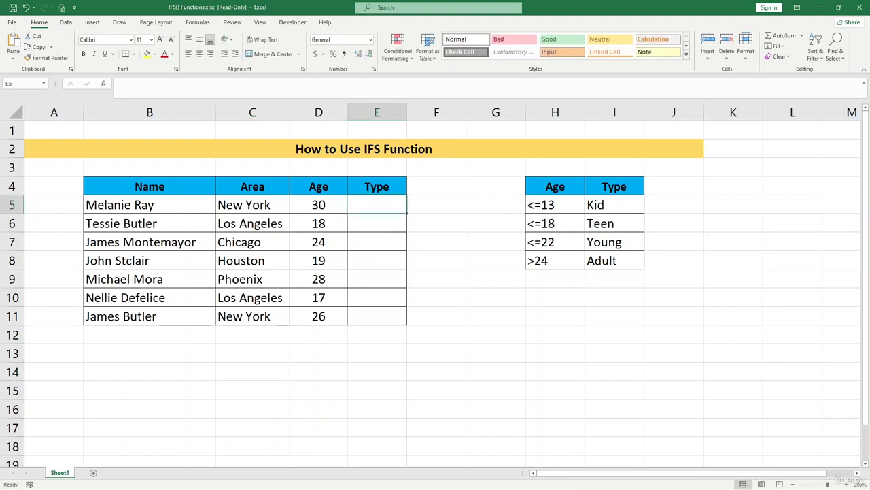
{"action": "type", "text": "=if"}
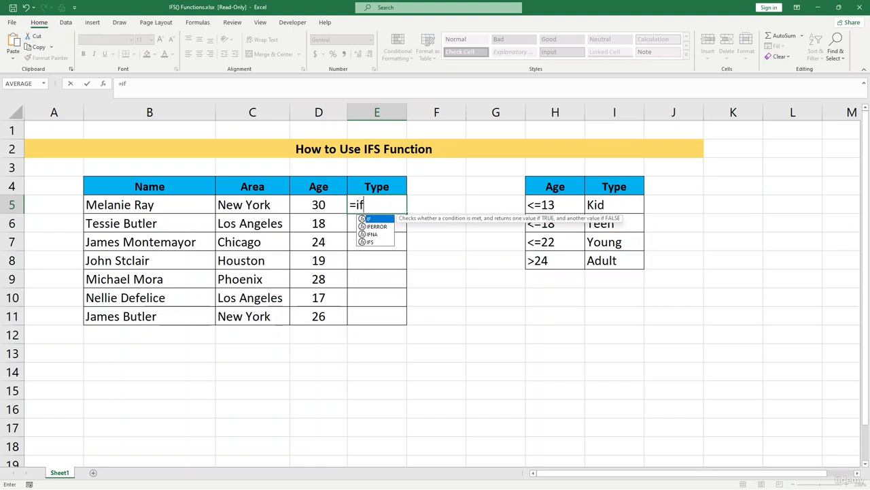
{"action": "type", "text": "s"}
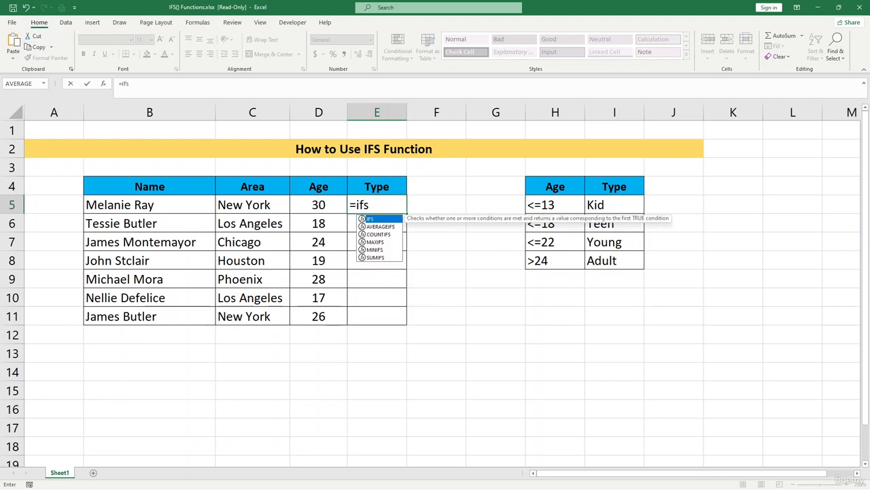
{"action": "key", "text": "Tab"}
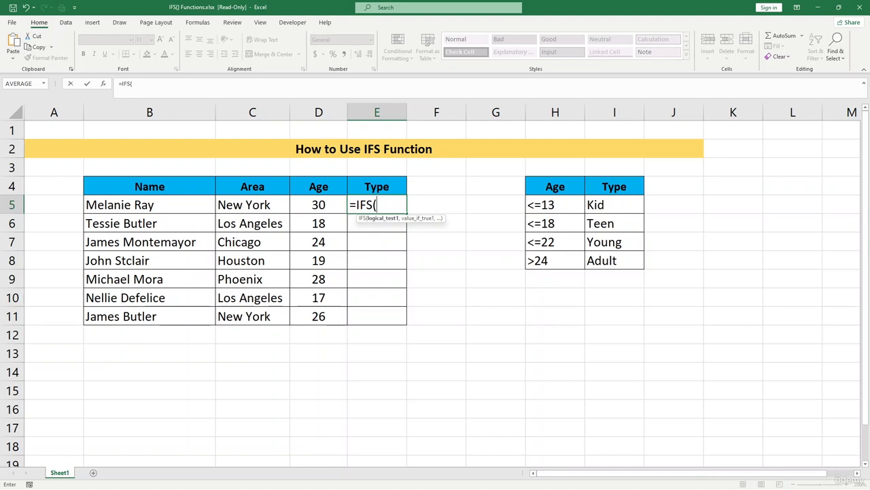
{"action": "left_click", "coordinate": [150, 186]}
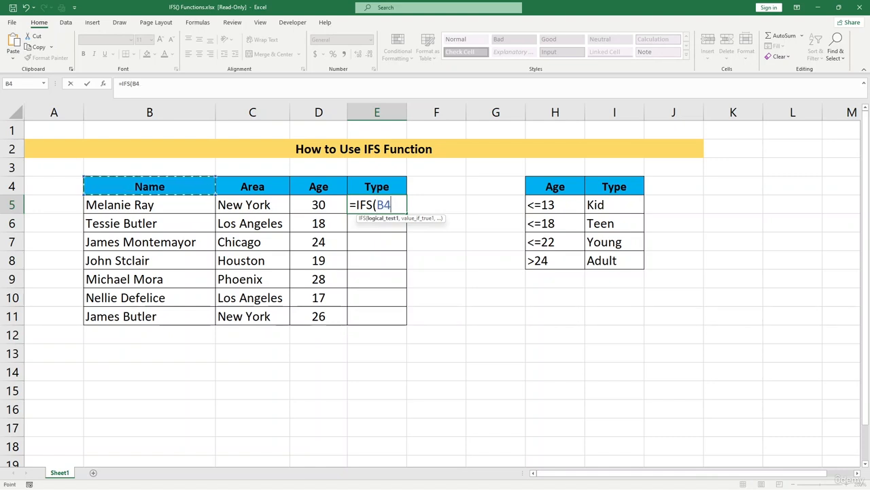
{"action": "key", "text": "BackSpace"}
{"action": "key", "text": "BackSpace"}
{"action": "key", "text": "BackSpace"}
{"action": "key", "text": "BackSpace"}
{"action": "key", "text": "BackSpace"}
{"action": "key", "text": "BackSpace"}
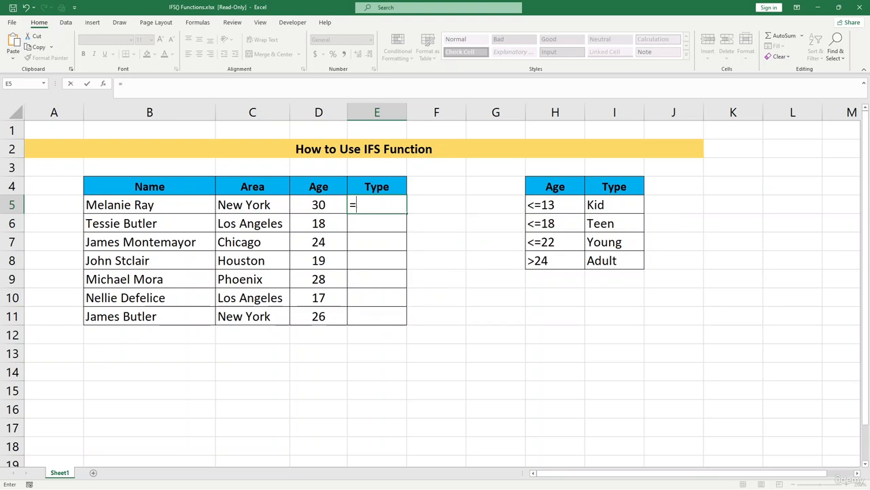
{"action": "key", "text": "Escape"}
Examine the data table in B4:D11, the empty Type column and the age-to-type criteria in H4:I8
{"action": "left_click_drag", "start_coordinate": [149, 186], "coordinate": [319, 316]}
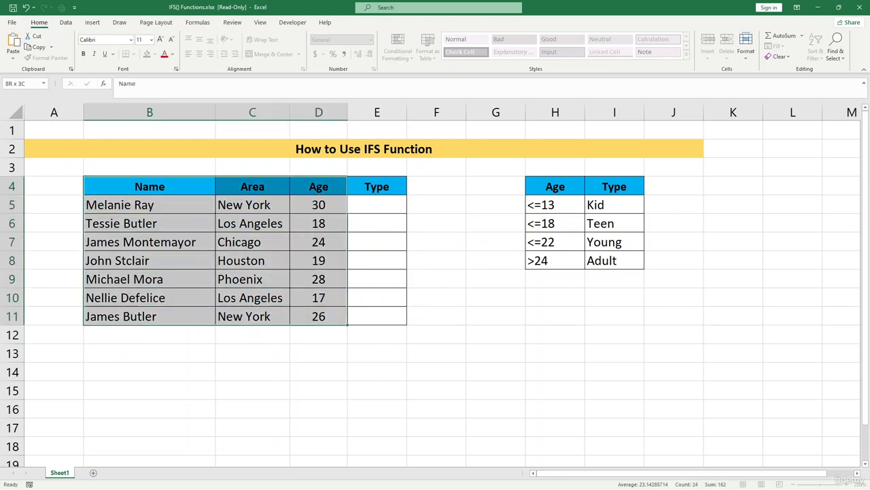
{"action": "left_click", "coordinate": [376, 205]}
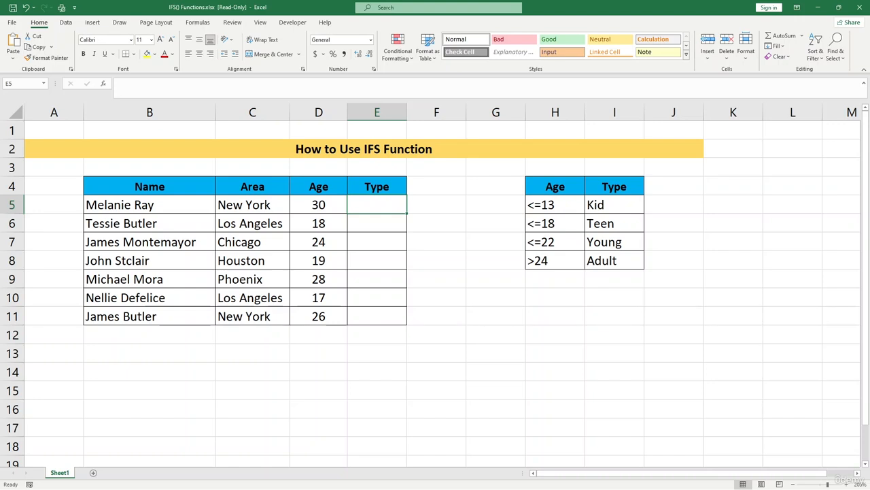
{"action": "left_click_drag", "start_coordinate": [614, 205], "coordinate": [614, 261]}
{"action": "left_click", "coordinate": [377, 223]}
{"action": "left_click_drag", "start_coordinate": [378, 204], "coordinate": [378, 316]}
{"action": "left_click", "coordinate": [377, 223]}
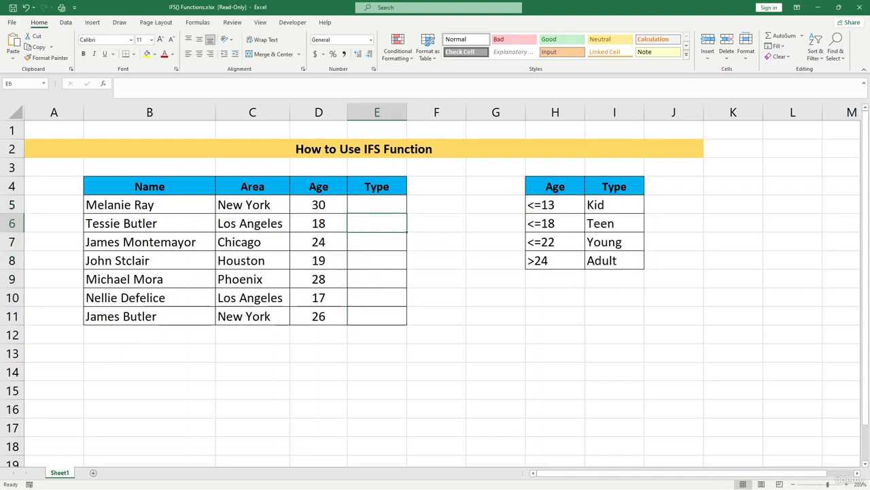
{"action": "left_click_drag", "start_coordinate": [554, 187], "coordinate": [555, 242]}
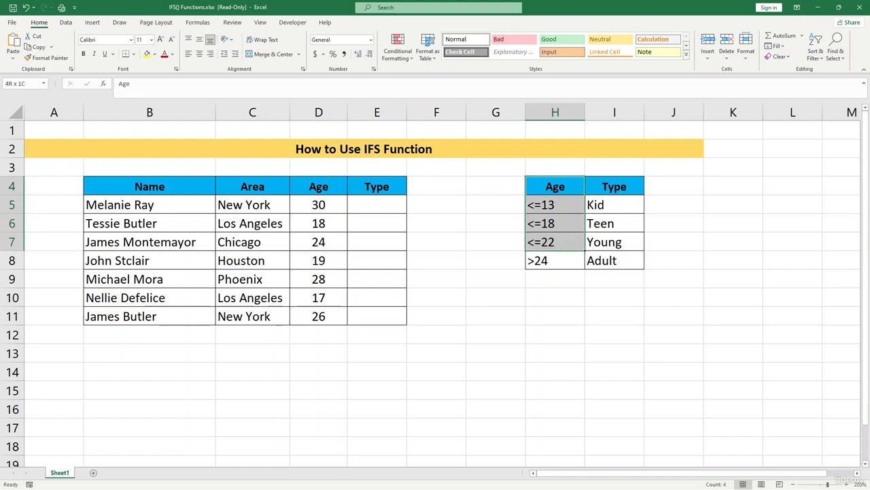
Start an IFS formula in E5 whose first test D5<=13 returns "Kid"
{"action": "left_click", "coordinate": [377, 204]}
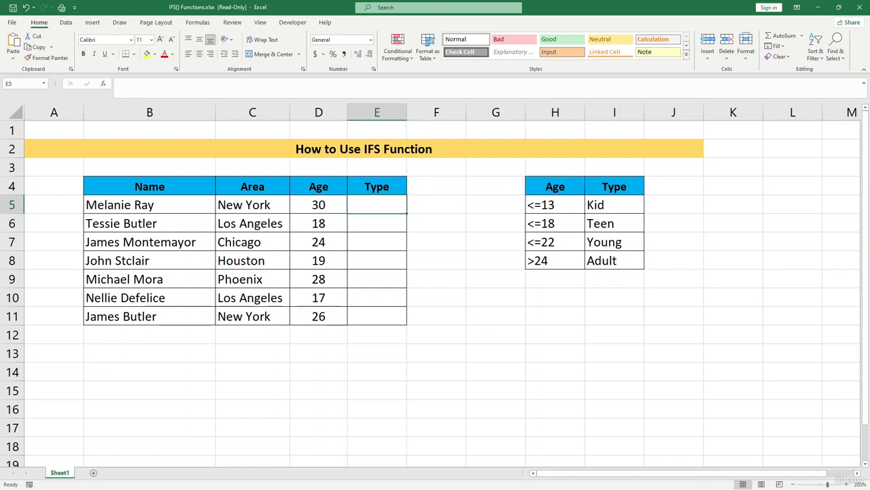
{"action": "type", "text": "=i"}
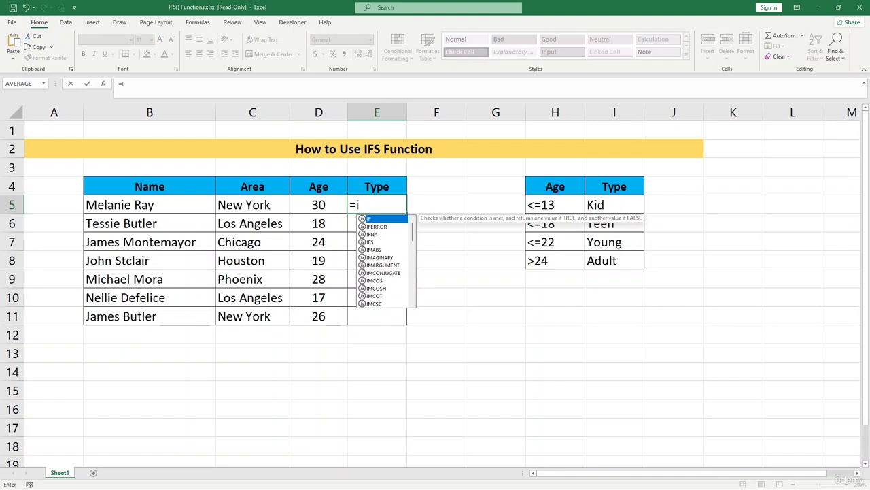
{"action": "type", "text": "fs"}
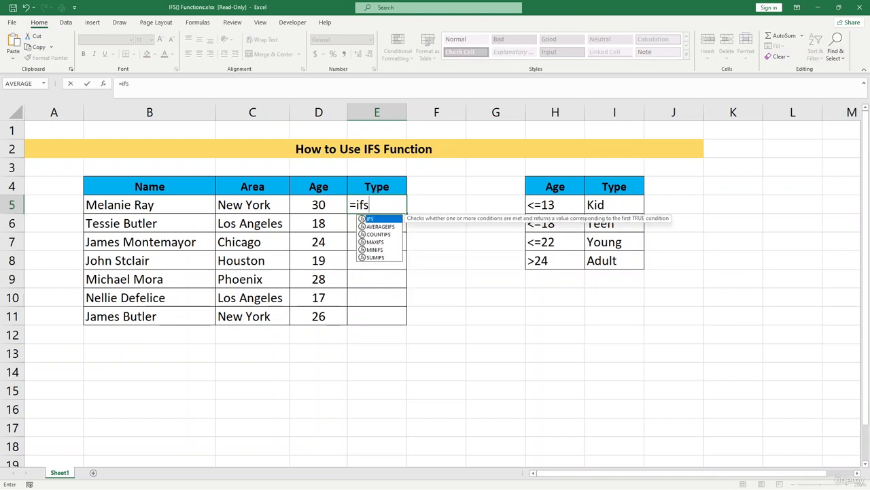
{"action": "key", "text": "Tab"}
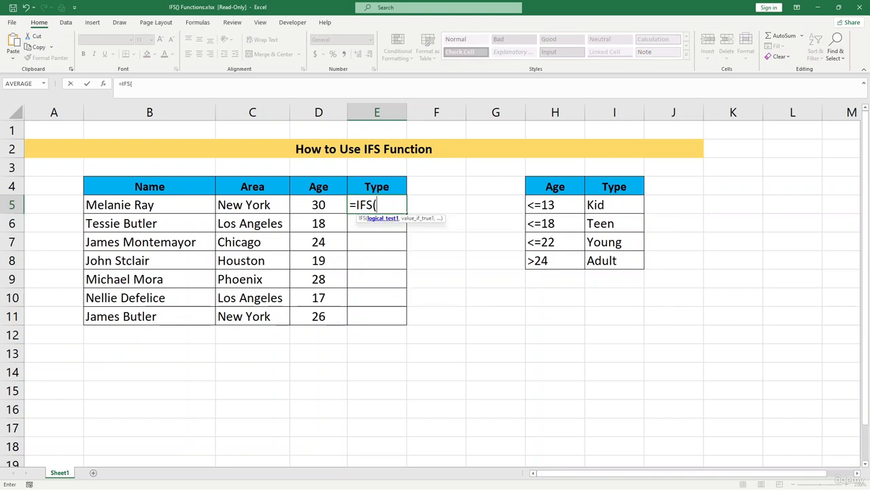
{"action": "left_click", "coordinate": [318, 204]}
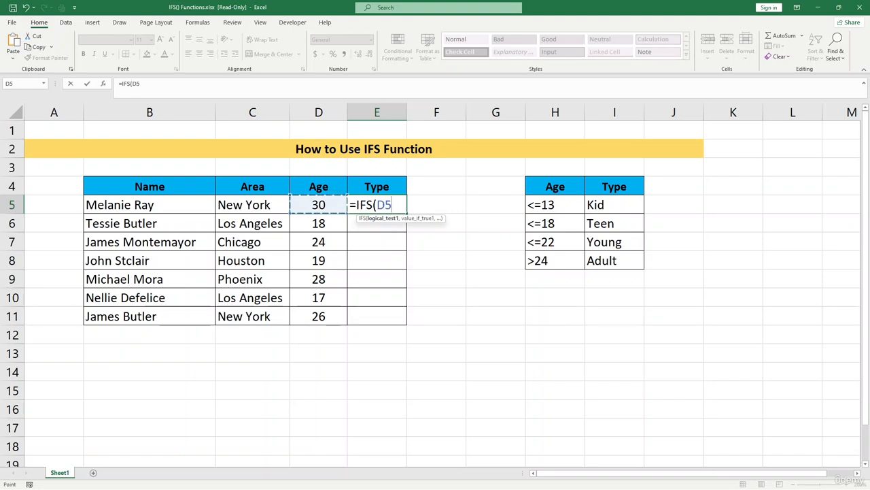
{"action": "type", "text": "<=13,\"K"}
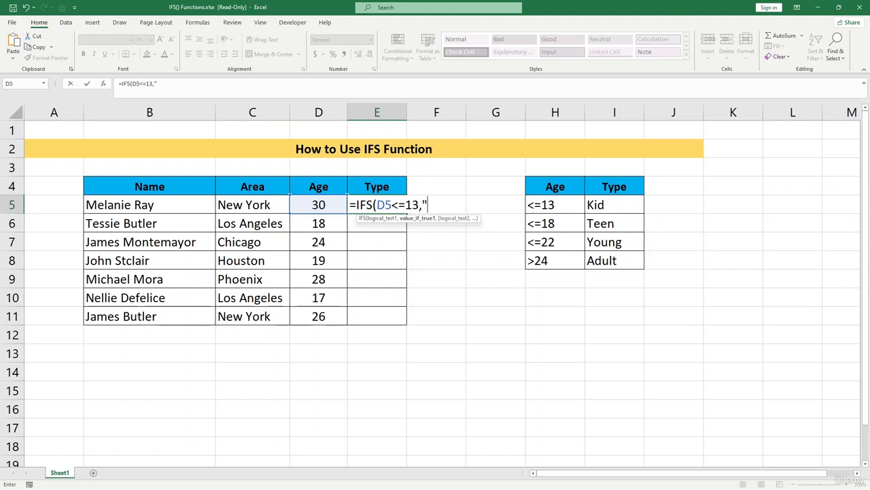
{"action": "type", "text": "id\","}
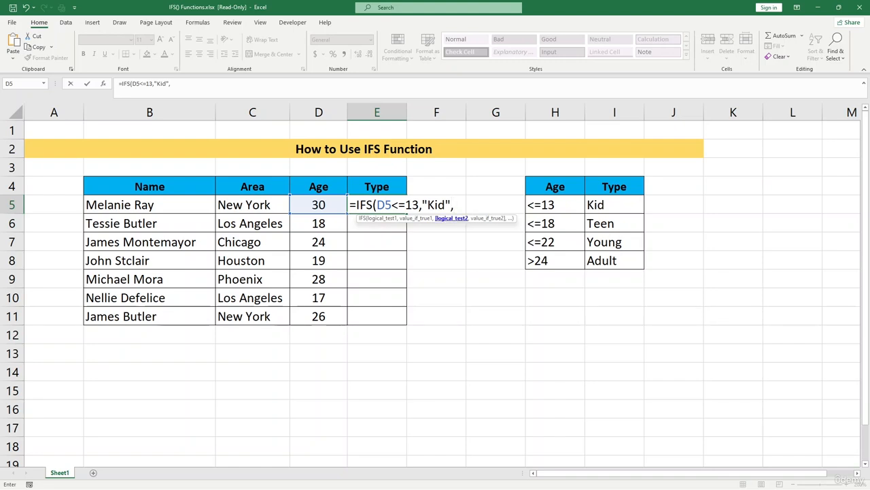
Add a second test to the IFS formula so that D5<=18 returns "Teen"
{"action": "left_click", "coordinate": [318, 205]}
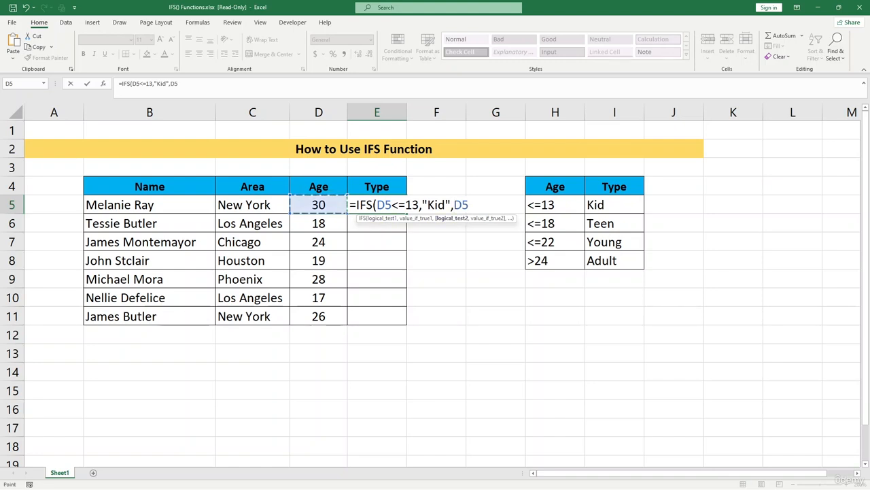
{"action": "type", "text": "<="}
{"action": "type", "text": "18"}
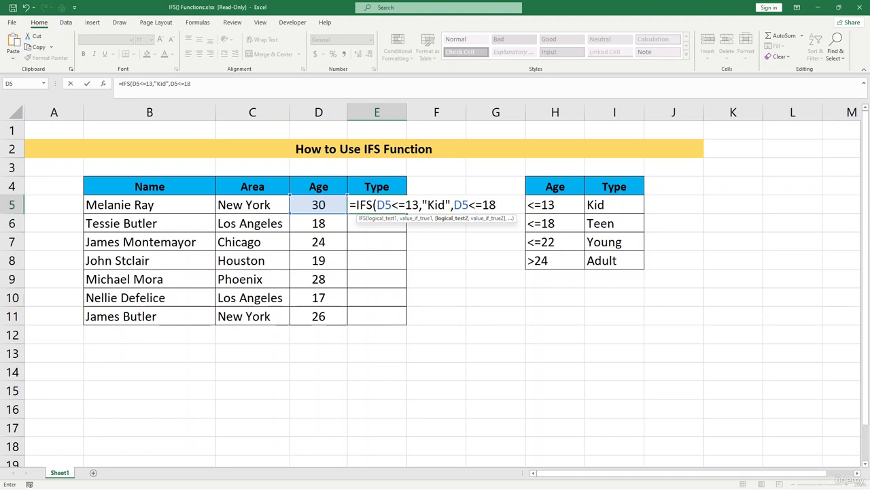
{"action": "type", "text": ",\"T"}
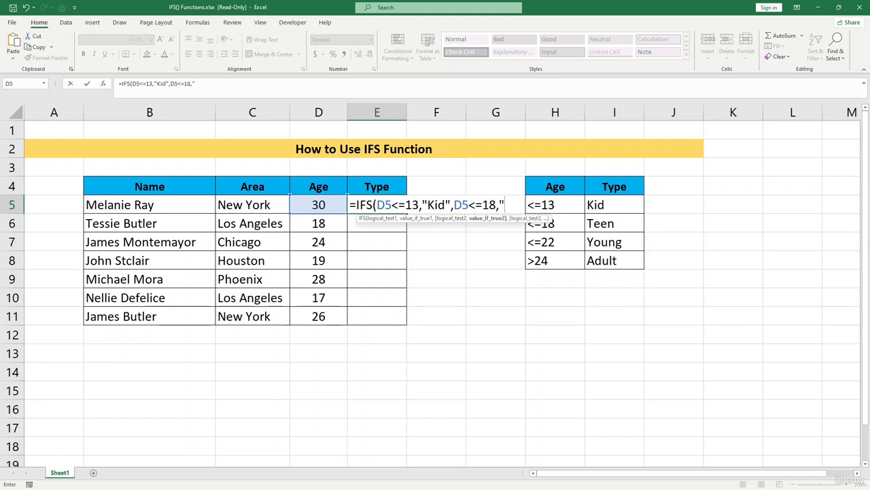
{"action": "type", "text": "een\","}
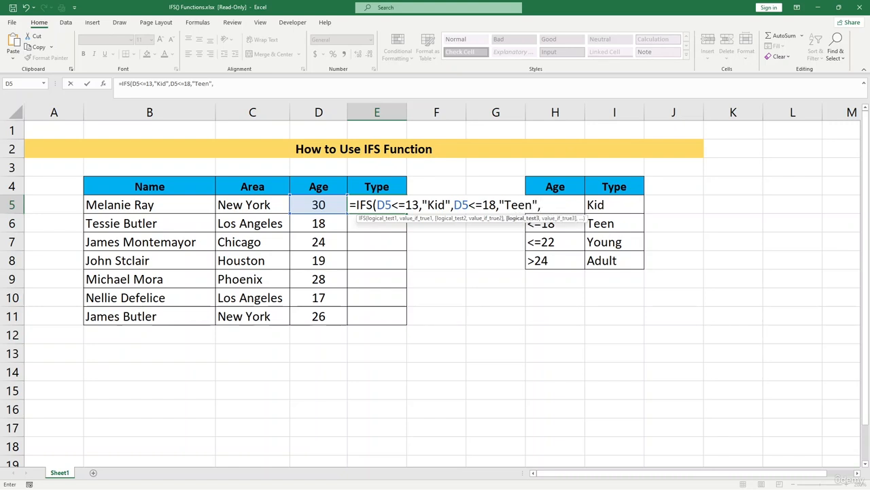
Add a third test to the IFS formula so that D5<=22 returns "Young"
{"action": "key", "text": "Left"}
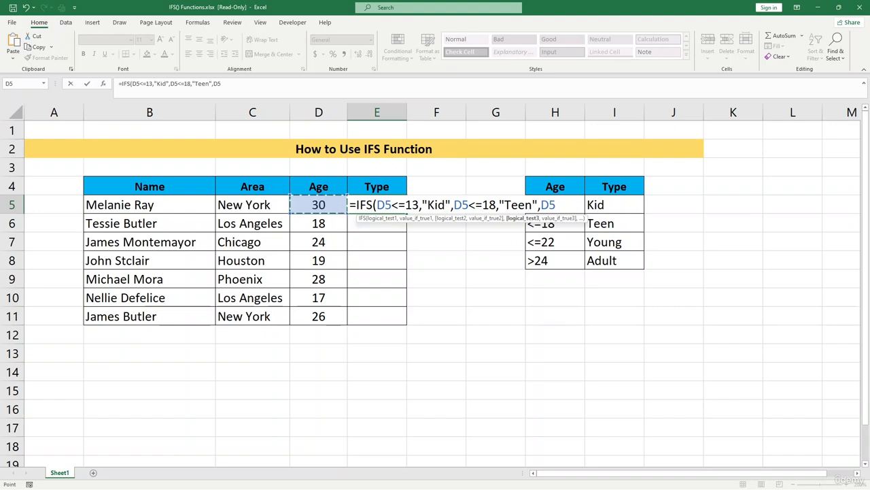
{"action": "type", "text": "<="}
{"action": "type", "text": "22"}
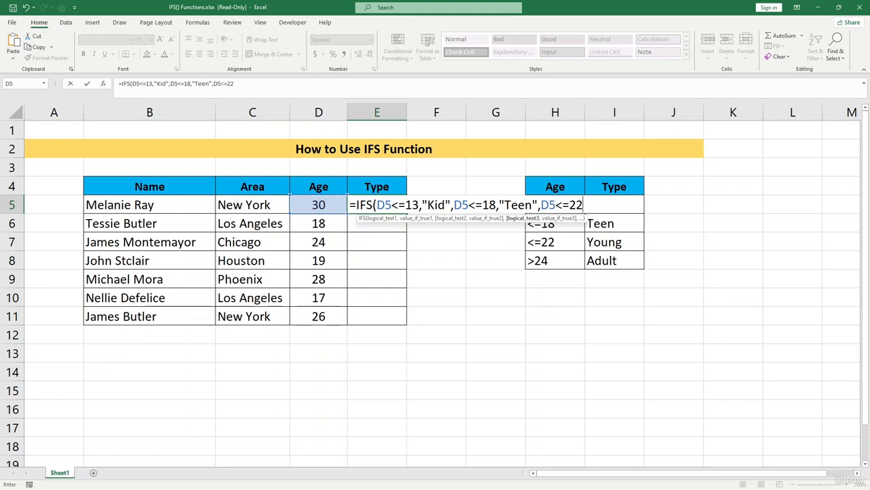
{"action": "type", "text": ",\"You"}
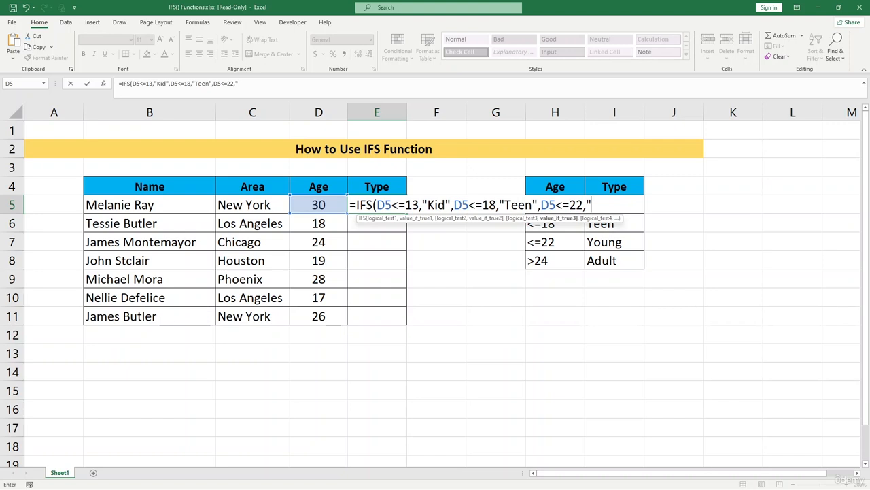
{"action": "type", "text": "ng\","}
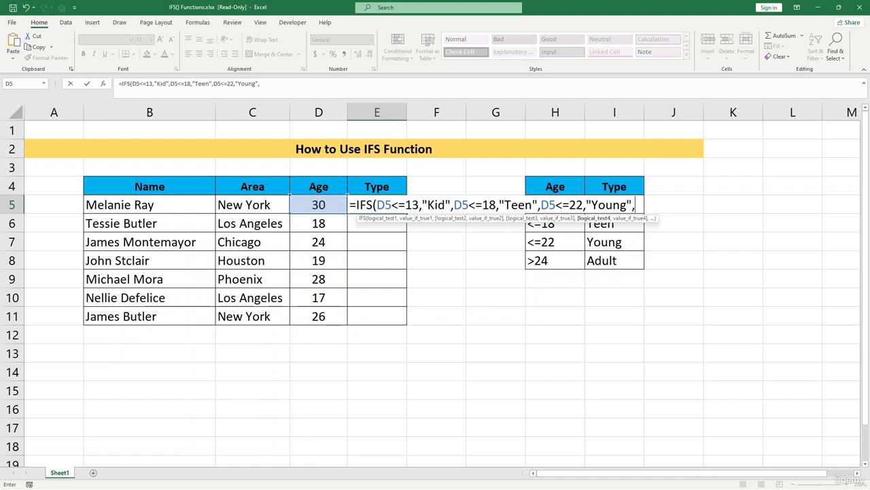
Add D5>24 as the fourth logical test of the IFS formula
{"action": "key", "text": "Left"}
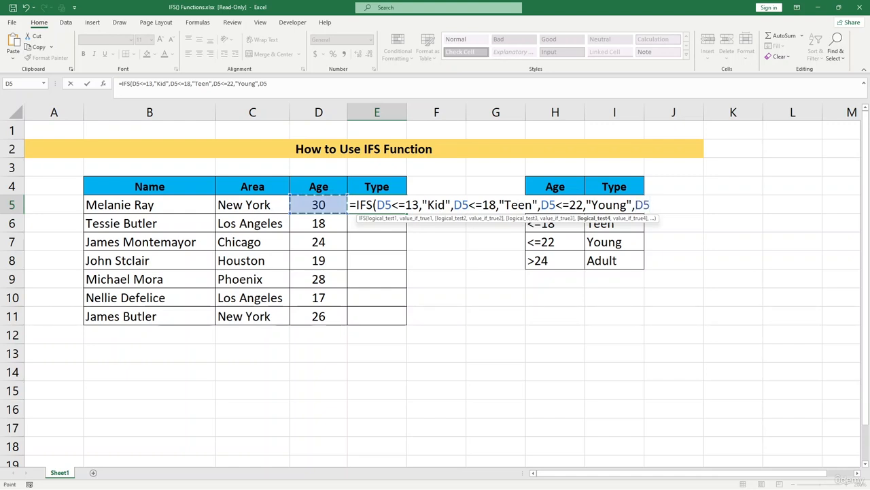
{"action": "type", "text": ".24"}
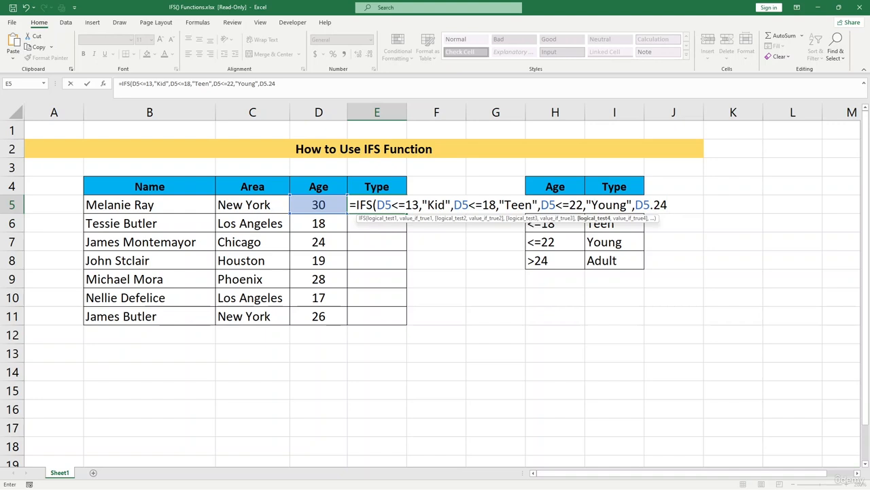
{"action": "key", "text": "BackSpace"}
{"action": "key", "text": "BackSpace"}
{"action": "key", "text": "BackSpace"}
{"action": "type", "text": ">24,"}
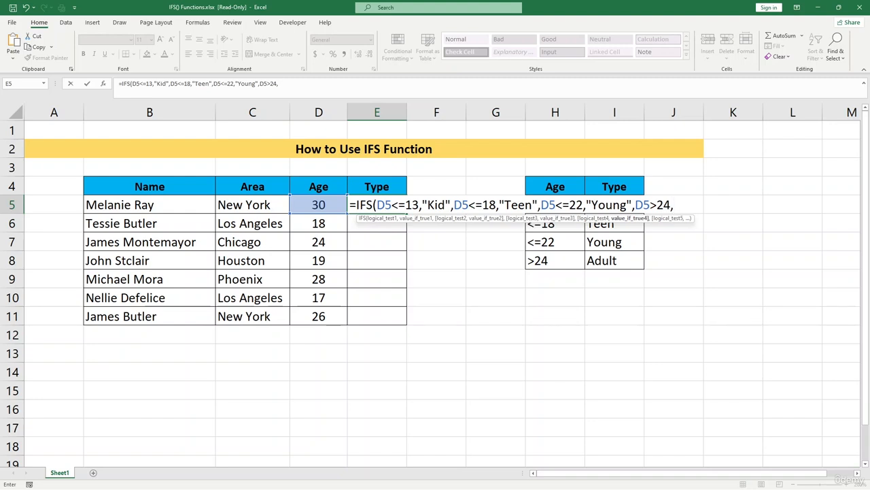
{"action": "type", "text": "\"Adau"}
Enter "Adult" as the fourth test's result, close the parenthesis and commit the formula in E5
{"action": "key", "text": "BackSpace"}
{"action": "key", "text": "BackSpace"}
{"action": "type", "text": "ult\")"}
{"action": "key", "text": "Return"}
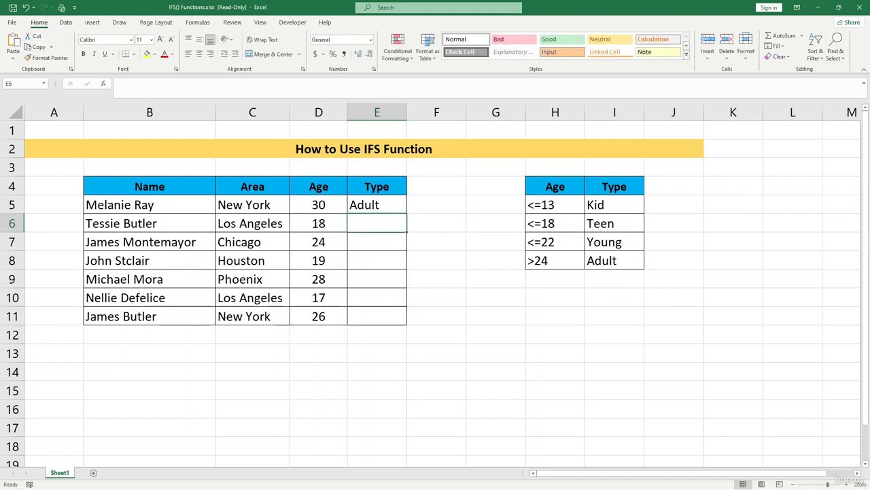
Check E5 against its age in D5 and fill the IFS formula down the Type column through E11
{"action": "left_click", "coordinate": [376, 205]}
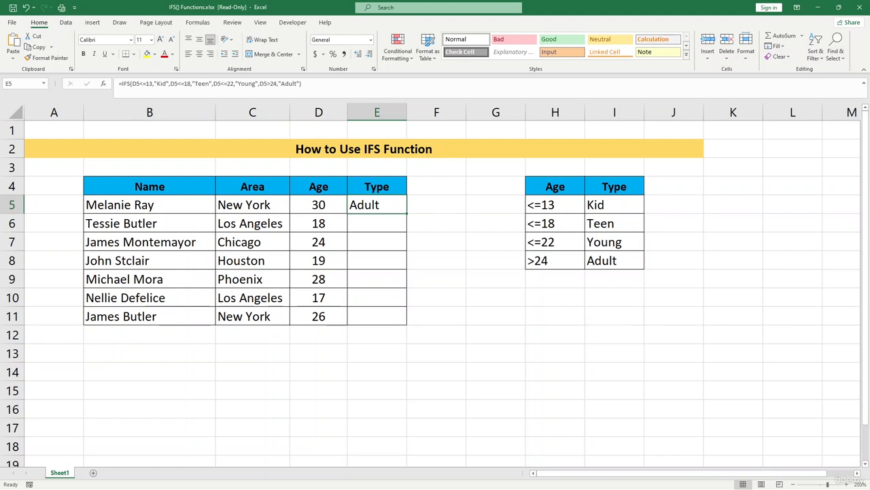
{"action": "left_click", "coordinate": [318, 205]}
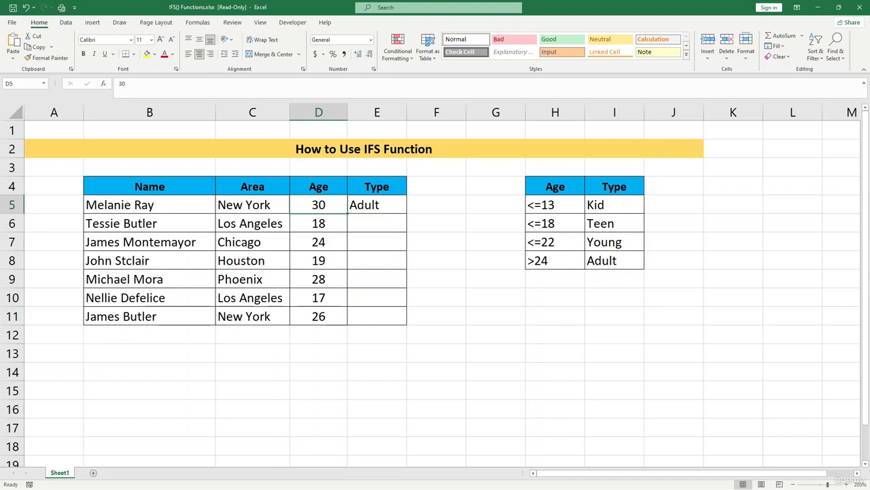
{"action": "left_click", "coordinate": [377, 205]}
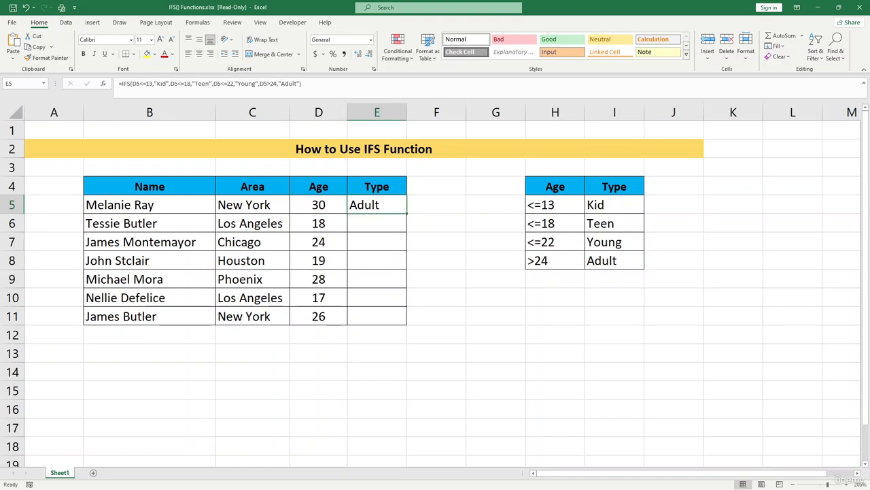
{"action": "left_click_drag", "start_coordinate": [407, 213], "coordinate": [405, 320]}
{"action": "left_click", "coordinate": [377, 334]}
Edit the IFS formula in E7 so its last test reads D7>=24, and reselect the cell
{"action": "left_click", "coordinate": [377, 242]}
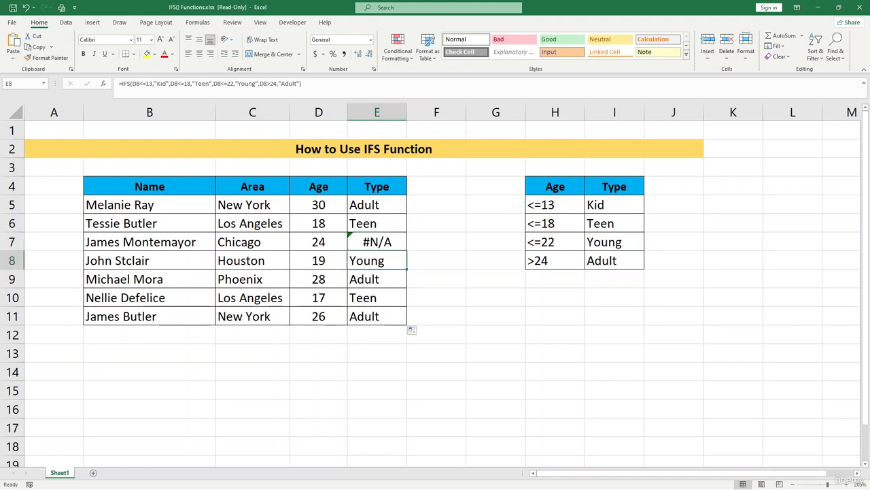
{"action": "left_click", "coordinate": [274, 84]}
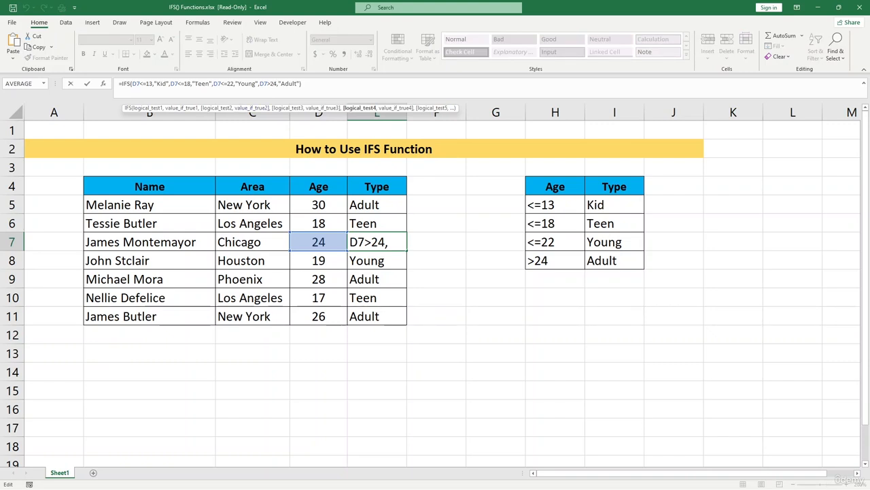
{"action": "type", "text": "="}
{"action": "key", "text": "Return"}
{"action": "left_click", "coordinate": [377, 242]}
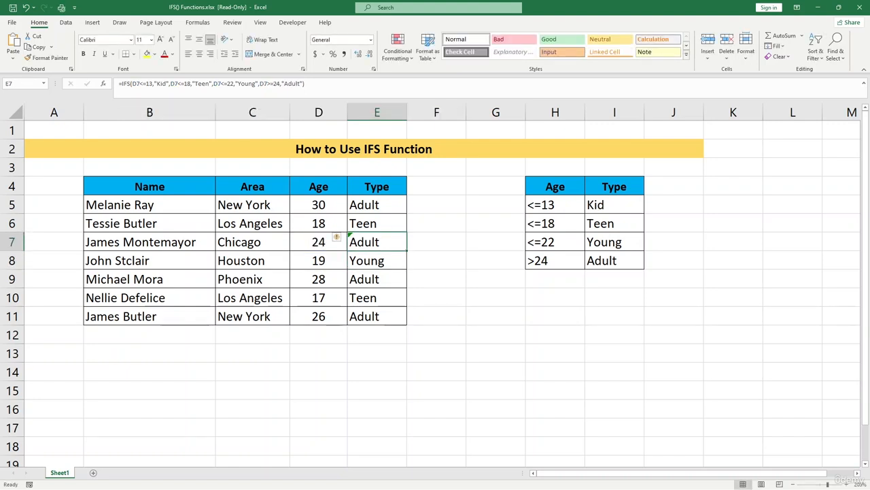